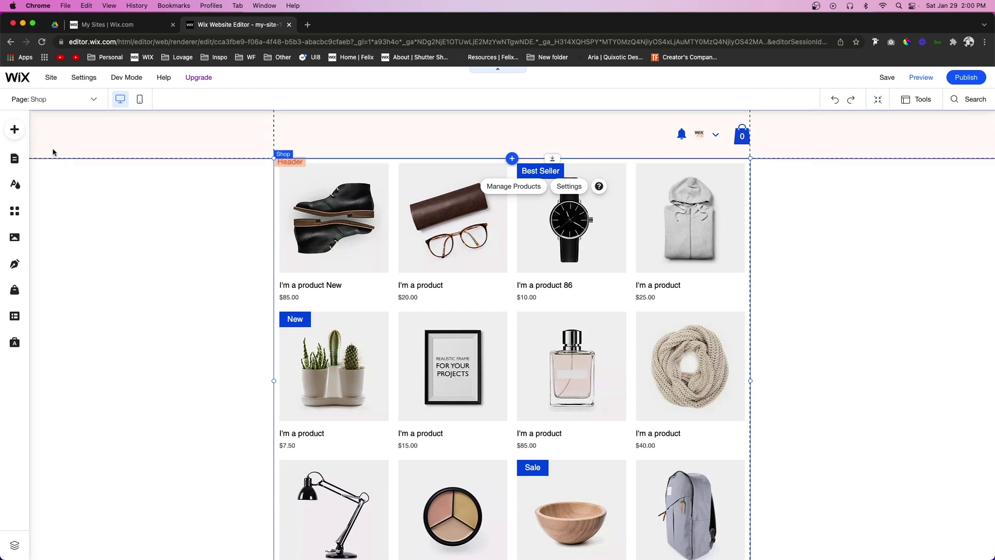
Open the Add to Site elements panel from the left toolbar.
{"action": "left_click", "coordinate": [15, 129]}
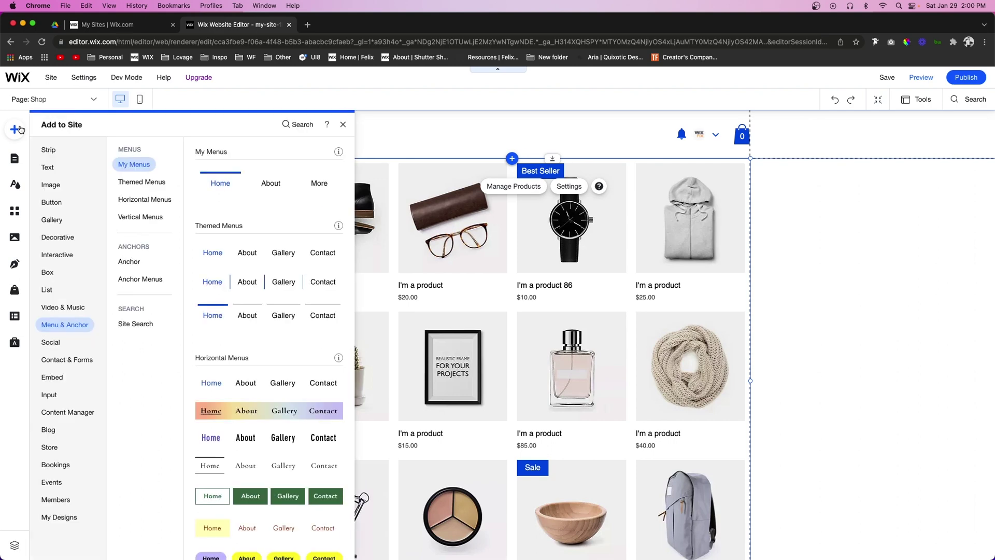
Add Wix Site Search to the header, placed just left of the member and cart icons.
{"action": "left_click", "coordinate": [63, 308]}
{"action": "left_click", "coordinate": [63, 325]}
{"action": "left_click", "coordinate": [137, 325]}
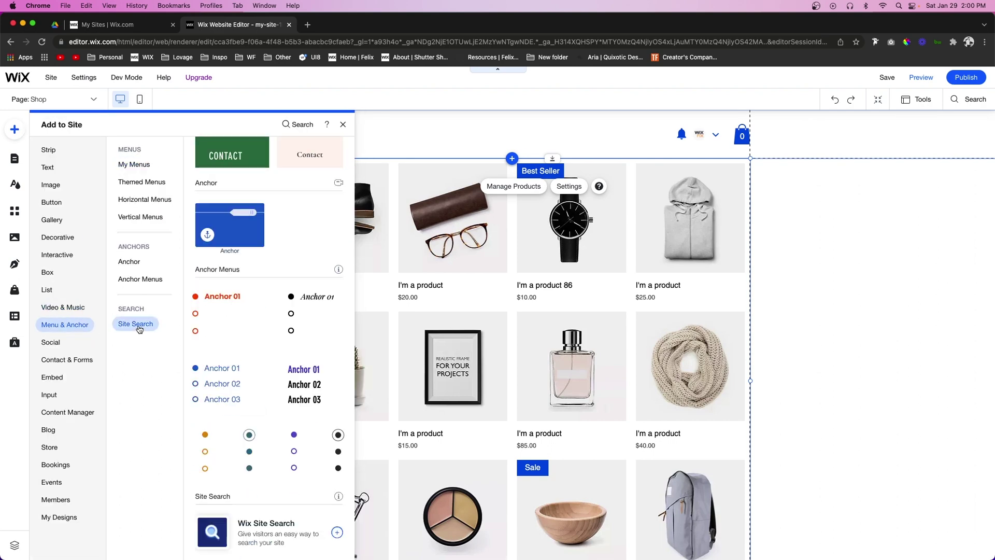
{"action": "left_click", "coordinate": [337, 534]}
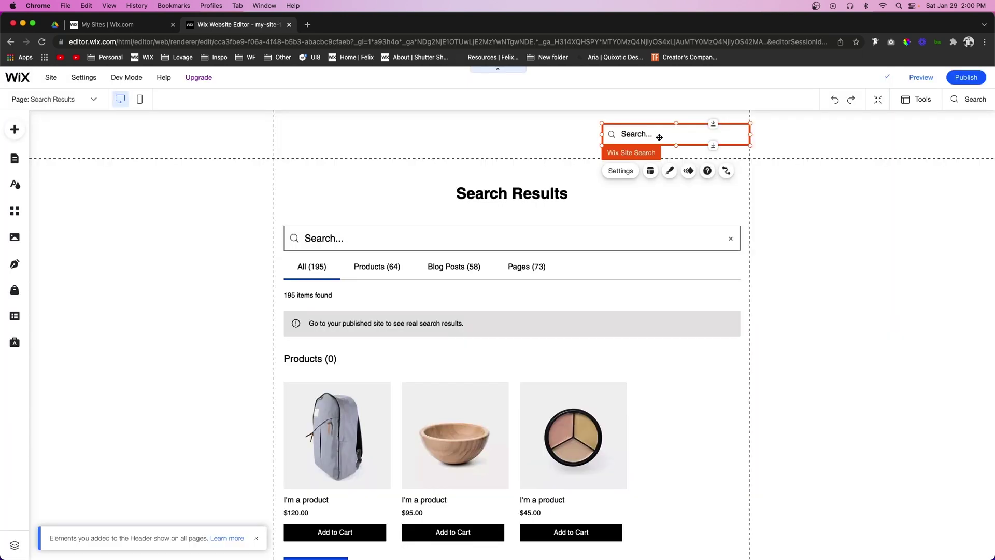
{"action": "left_click_drag", "start_coordinate": [657, 134], "coordinate": [567, 137]}
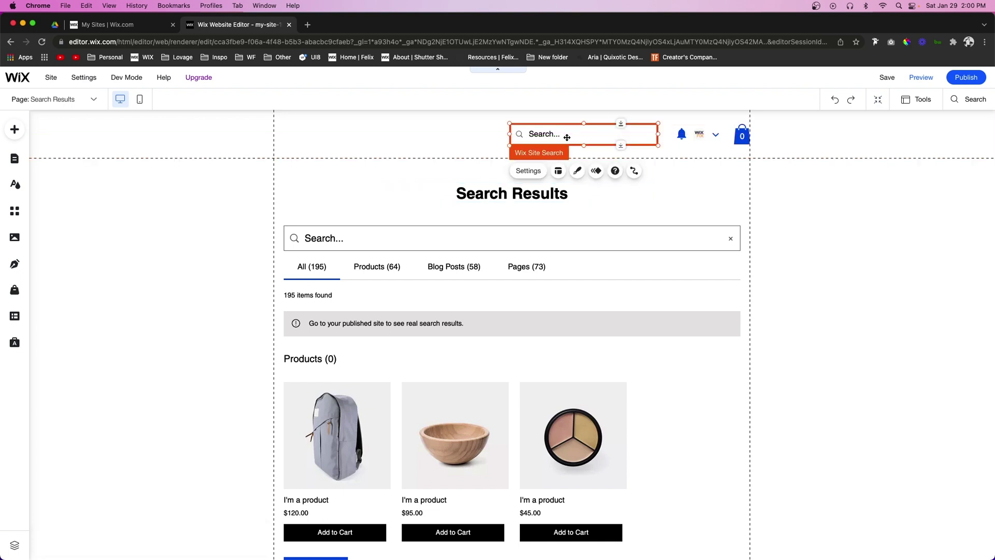
{"action": "left_click", "coordinate": [829, 211]}
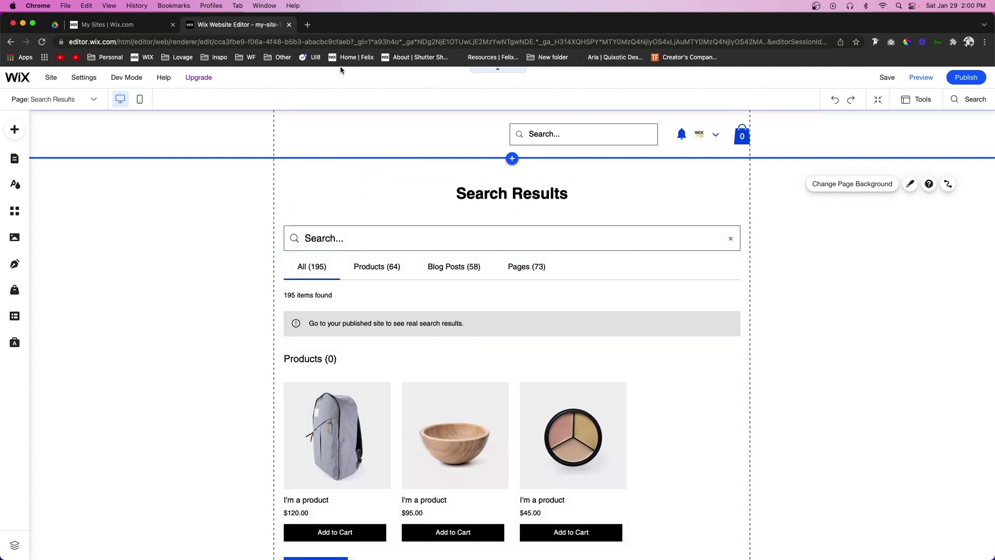
Switch to the HOME page, publish the site and view it live.
{"action": "left_click", "coordinate": [52, 99]}
{"action": "left_click", "coordinate": [28, 187]}
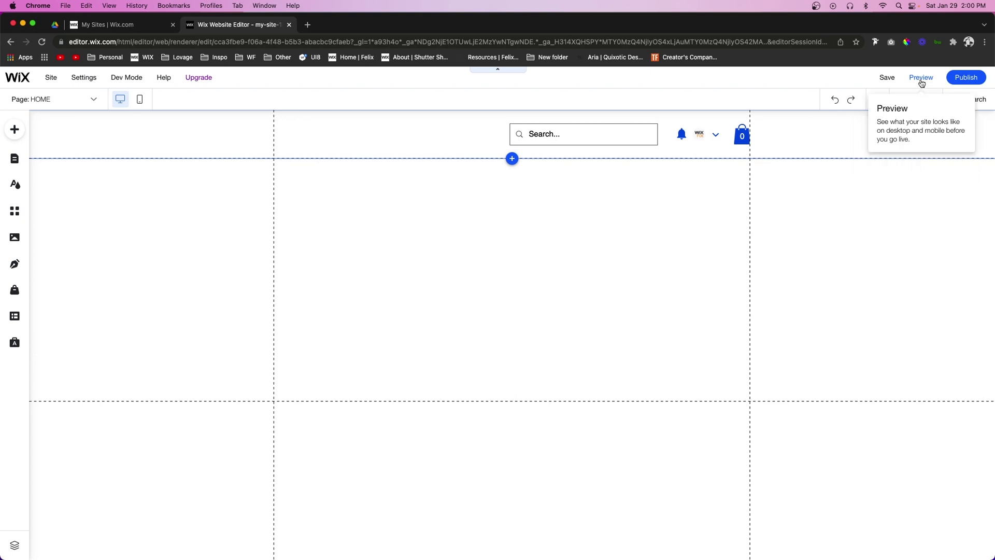
{"action": "left_click", "coordinate": [966, 78]}
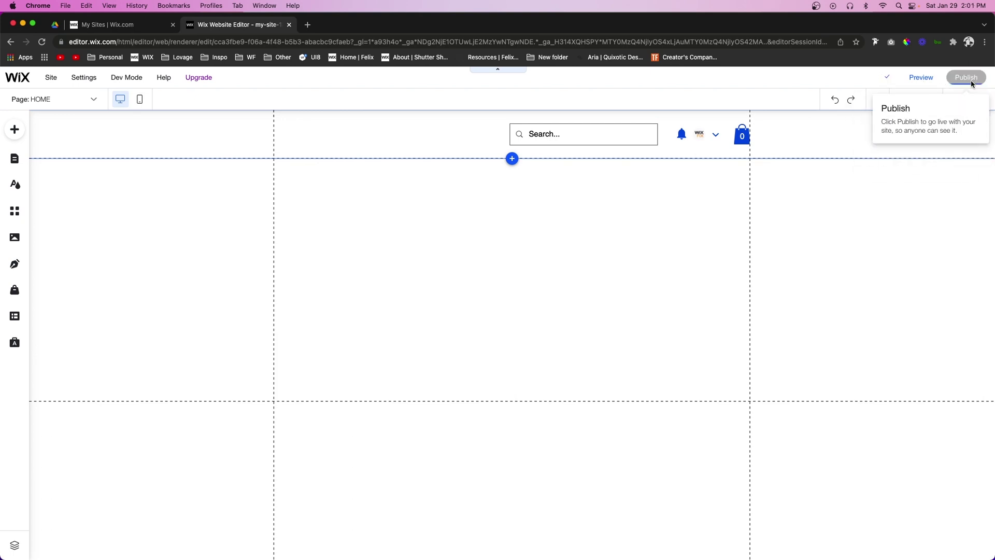
{"action": "left_click", "coordinate": [587, 274]}
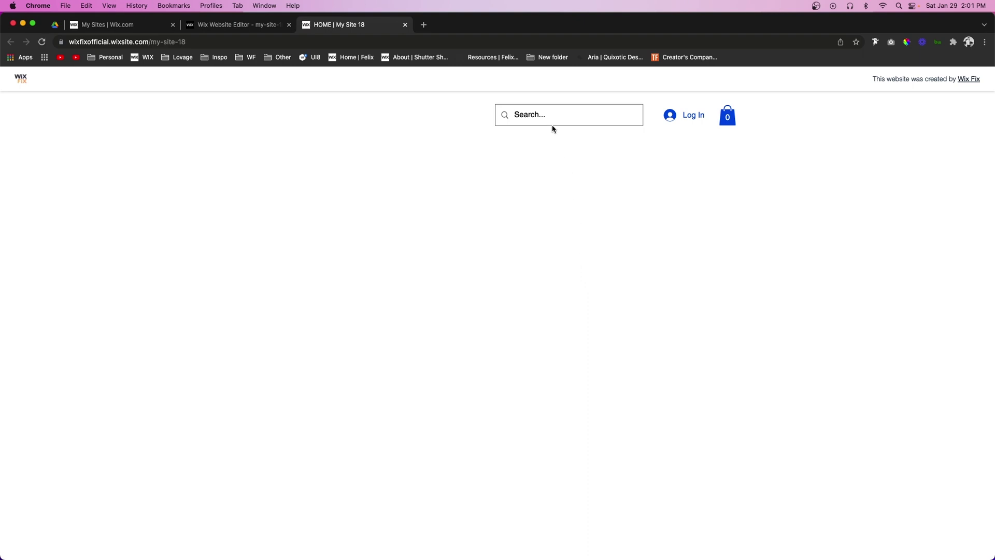
Search the live site for 'pro' and scroll through the 16 results.
{"action": "left_click", "coordinate": [552, 121]}
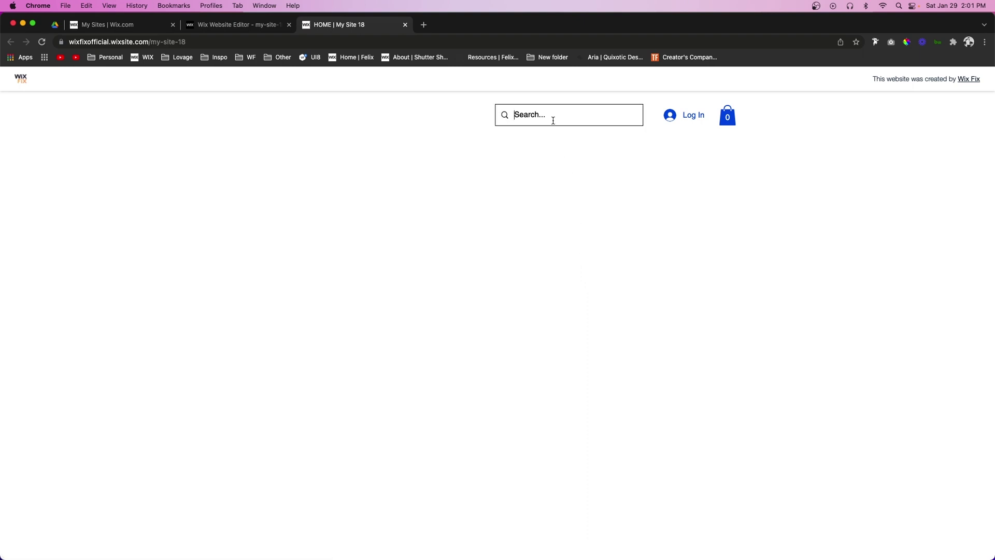
{"action": "type", "text": "pro"}
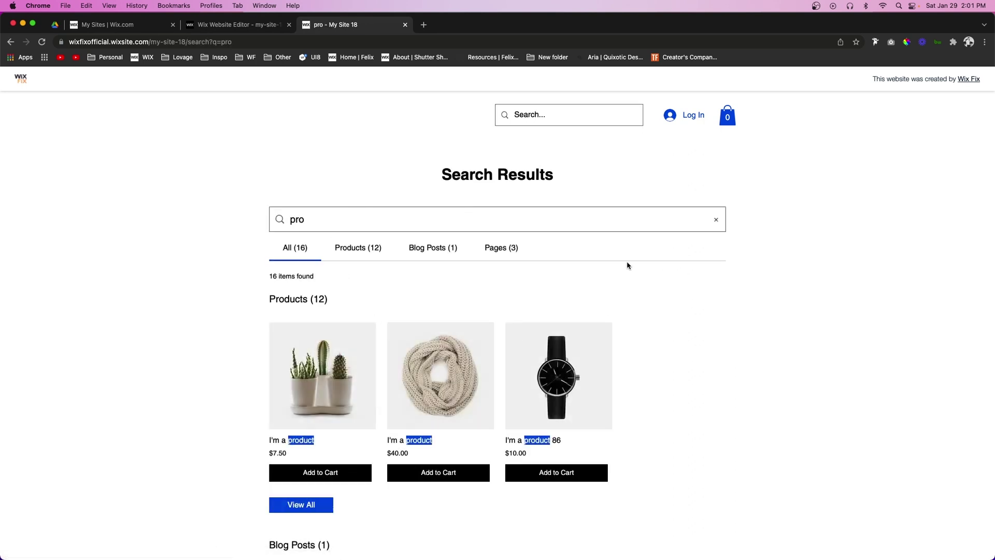
{"action": "scroll", "coordinate": [622, 262], "scroll_direction": "down", "scroll_amount": 2}
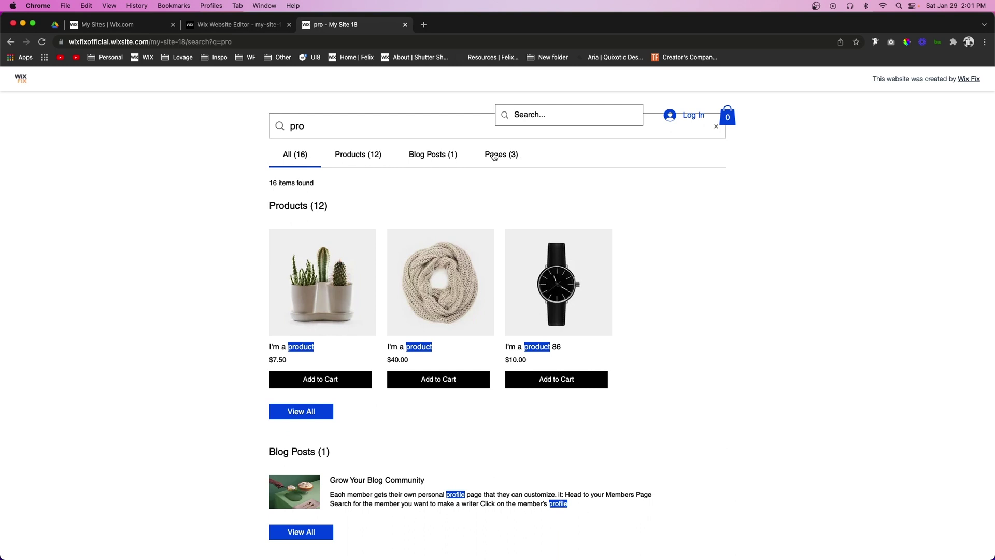
Filter the 'pro' results by Pages, Blog Posts and Products, then return to the home page.
{"action": "left_click", "coordinate": [499, 155]}
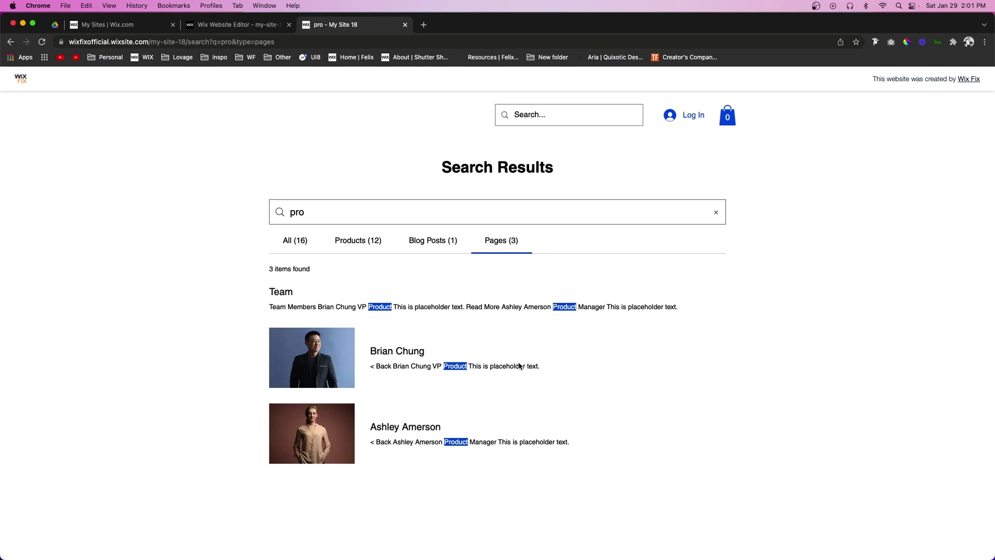
{"action": "left_click", "coordinate": [431, 240]}
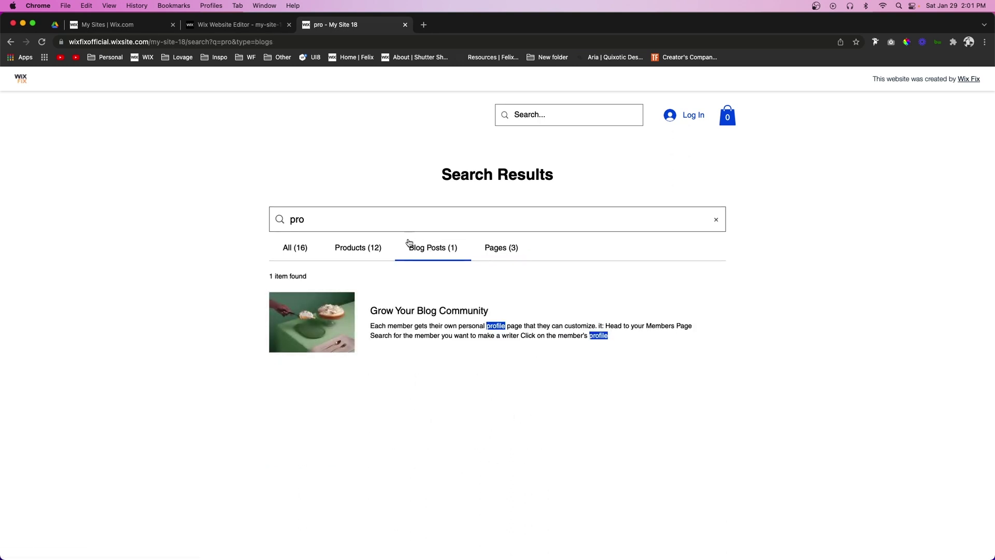
{"action": "left_click", "coordinate": [357, 252]}
{"action": "scroll", "coordinate": [506, 282], "scroll_direction": "down", "scroll_amount": 6}
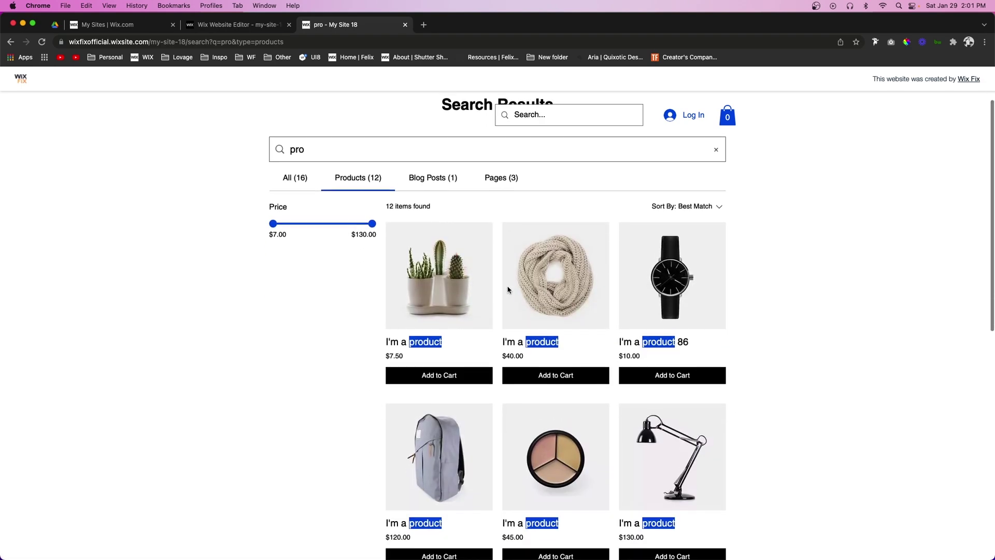
{"action": "scroll", "coordinate": [506, 289], "scroll_direction": "up", "scroll_amount": 2}
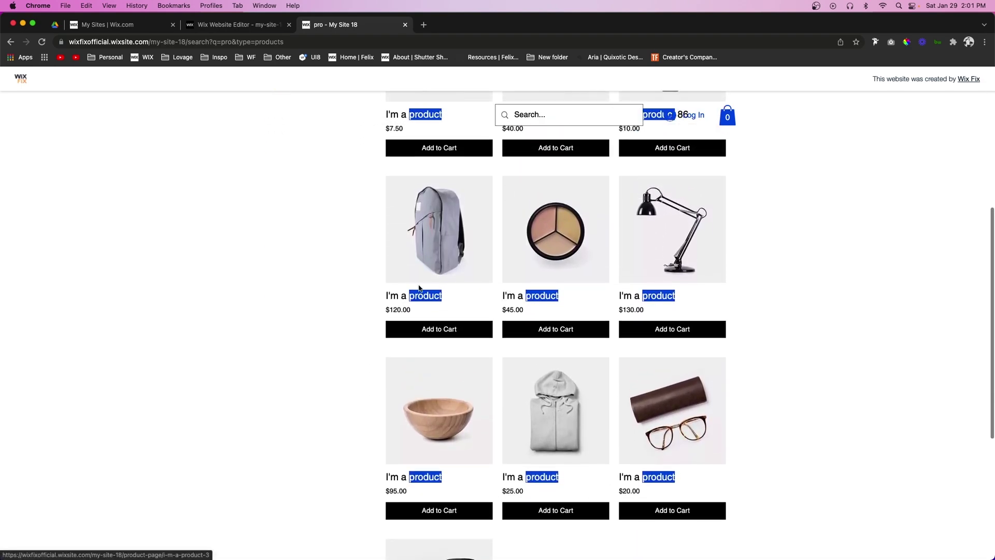
{"action": "scroll", "coordinate": [530, 264], "scroll_direction": "up", "scroll_amount": 10}
{"action": "key", "text": "super+bracketleft"}
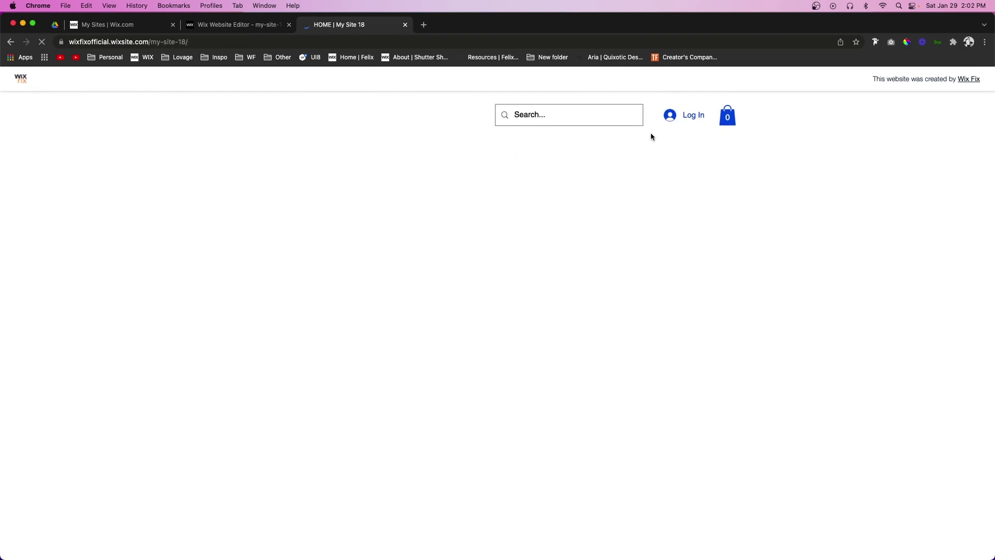
{"action": "left_click", "coordinate": [564, 117]}
{"action": "left_click", "coordinate": [266, 26]}
{"action": "left_click", "coordinate": [16, 316]}
{"action": "left_click", "coordinate": [15, 317]}
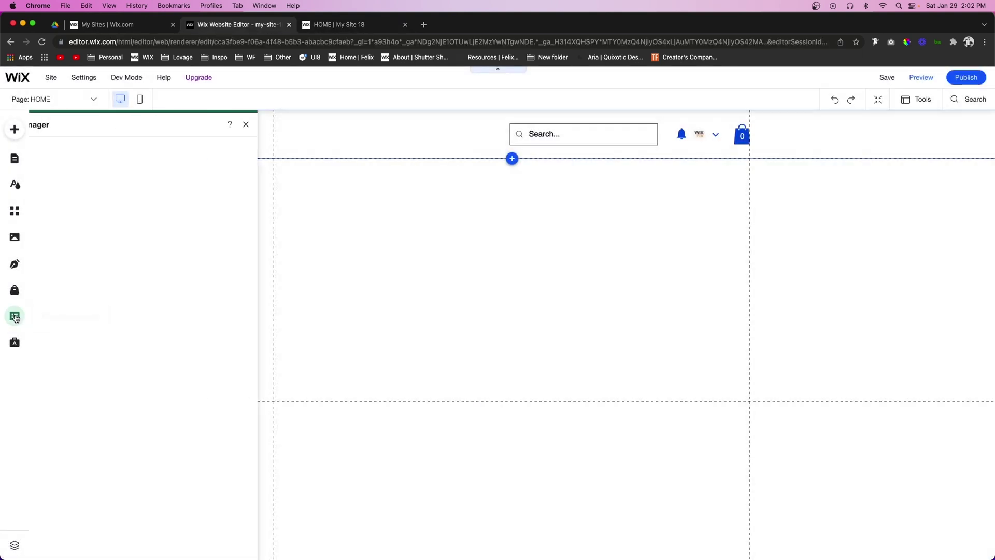
{"action": "left_click", "coordinate": [78, 171]}
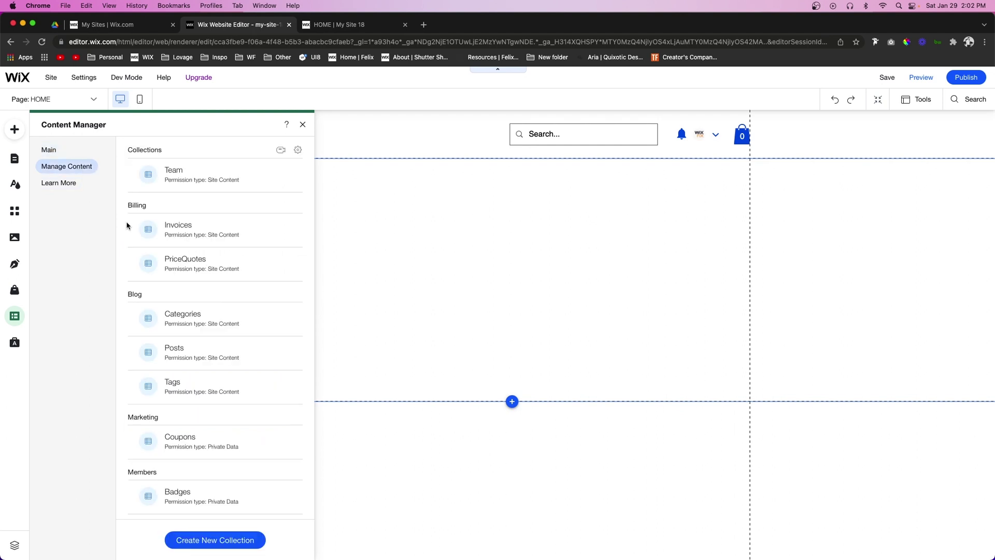
{"action": "left_click", "coordinate": [577, 215]}
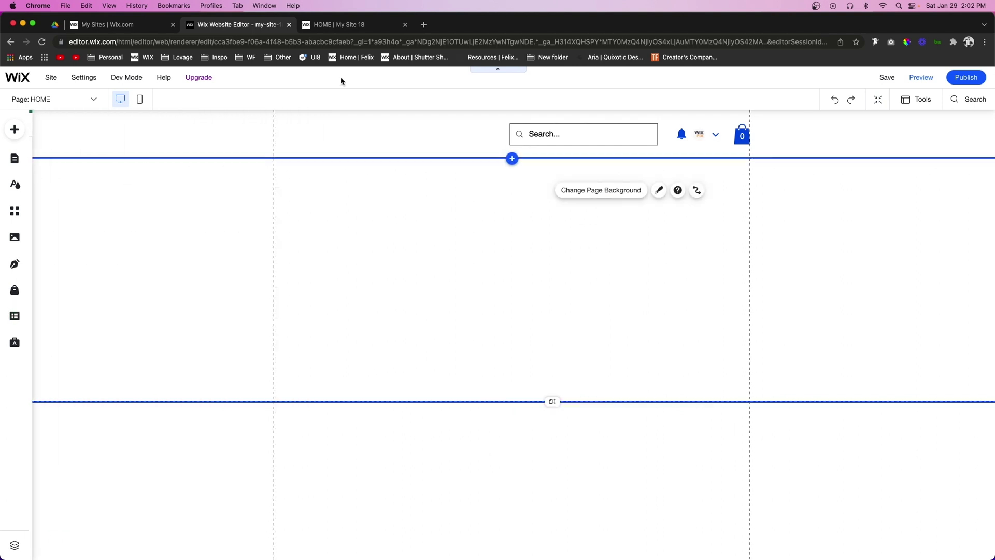
{"action": "left_click", "coordinate": [334, 26]}
Search for 'team' and open the Team page from the search suggestions.
{"action": "left_click", "coordinate": [544, 111]}
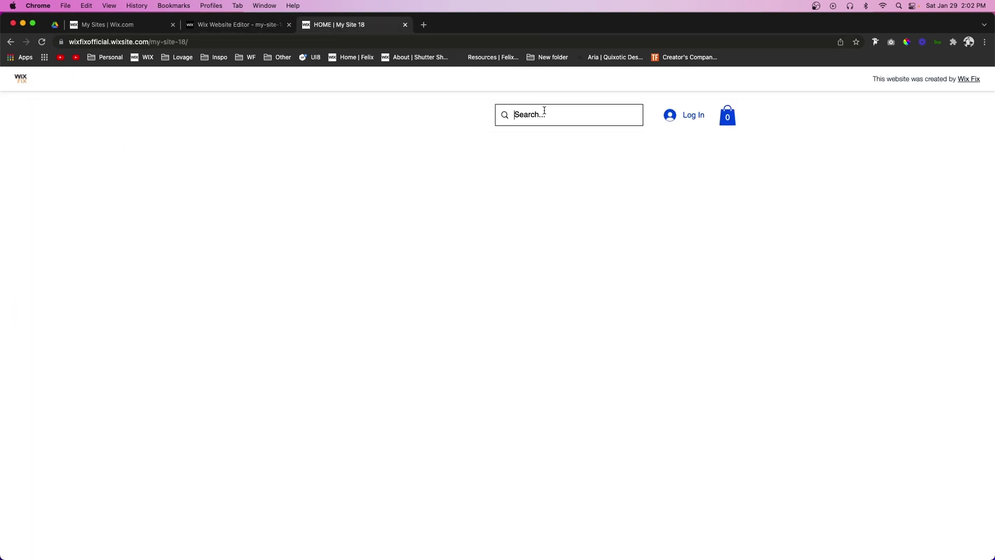
{"action": "type", "text": "brian"}
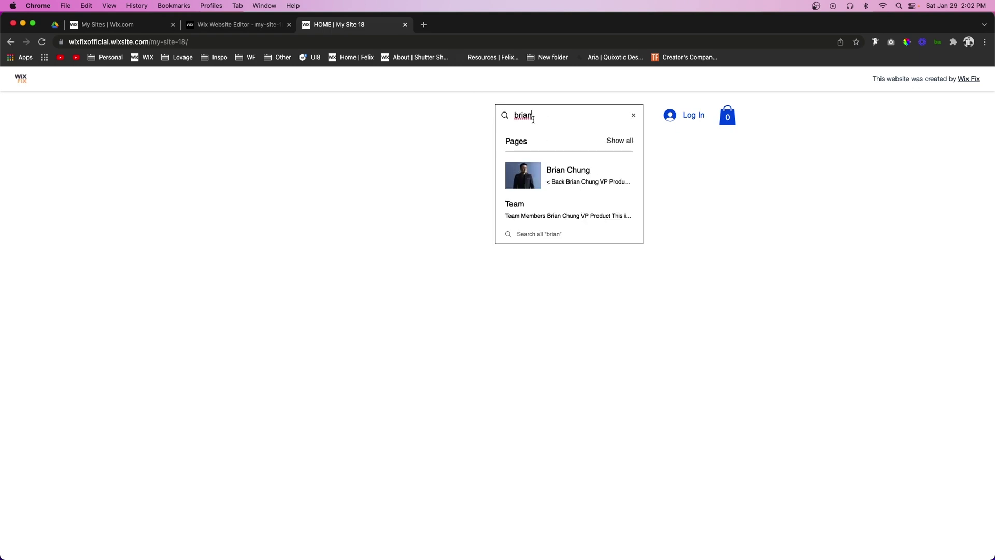
{"action": "double_click", "coordinate": [532, 119]}
{"action": "type", "text": "team"}
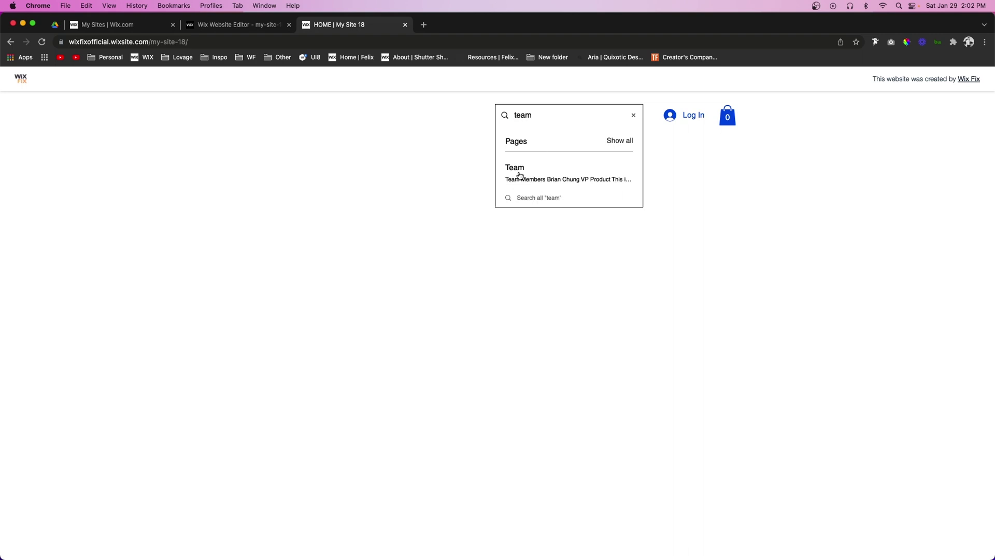
{"action": "left_click", "coordinate": [520, 171]}
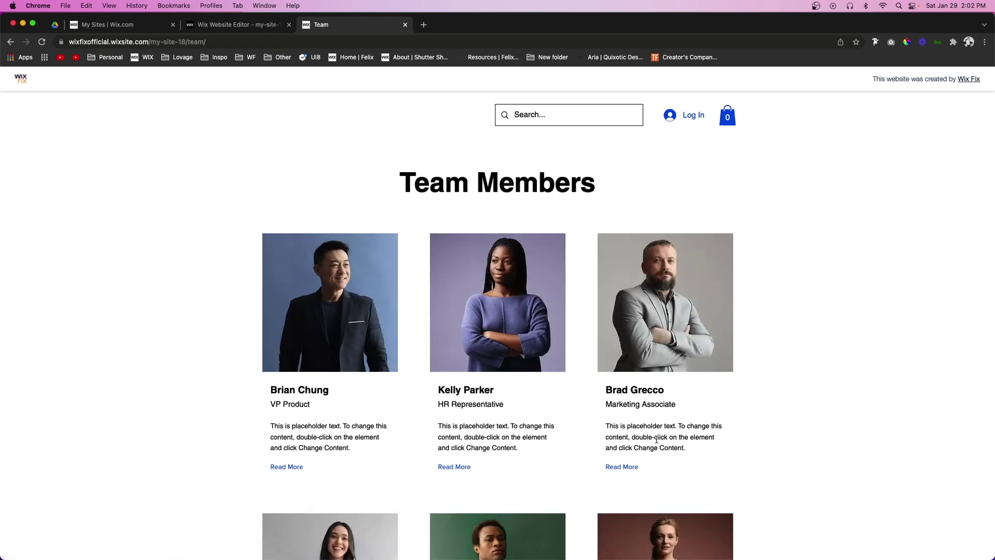
{"action": "scroll", "coordinate": [572, 341], "scroll_direction": "down", "scroll_amount": 5}
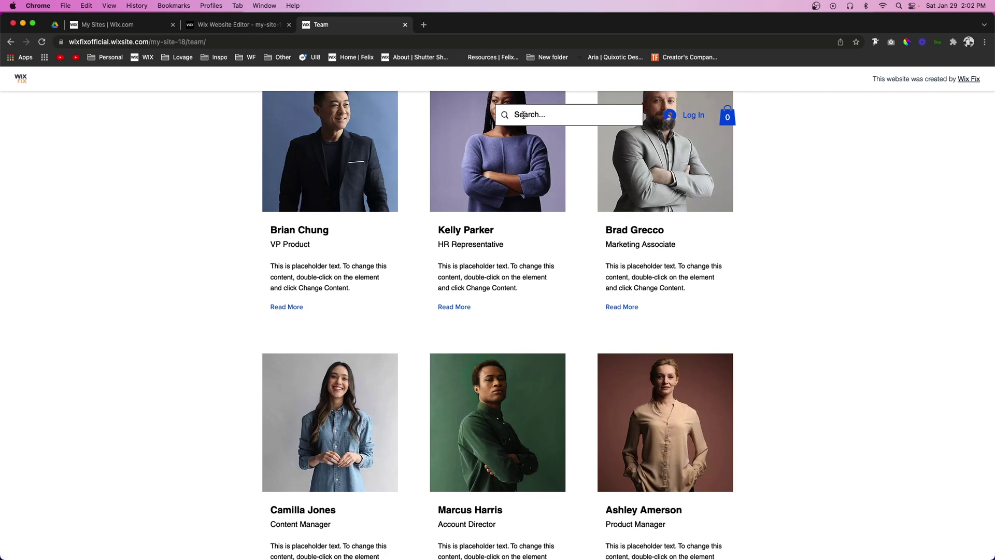
Search for team member 'harr', then dismiss the suggestions.
{"action": "left_click", "coordinate": [526, 112]}
{"action": "type", "text": "harris"}
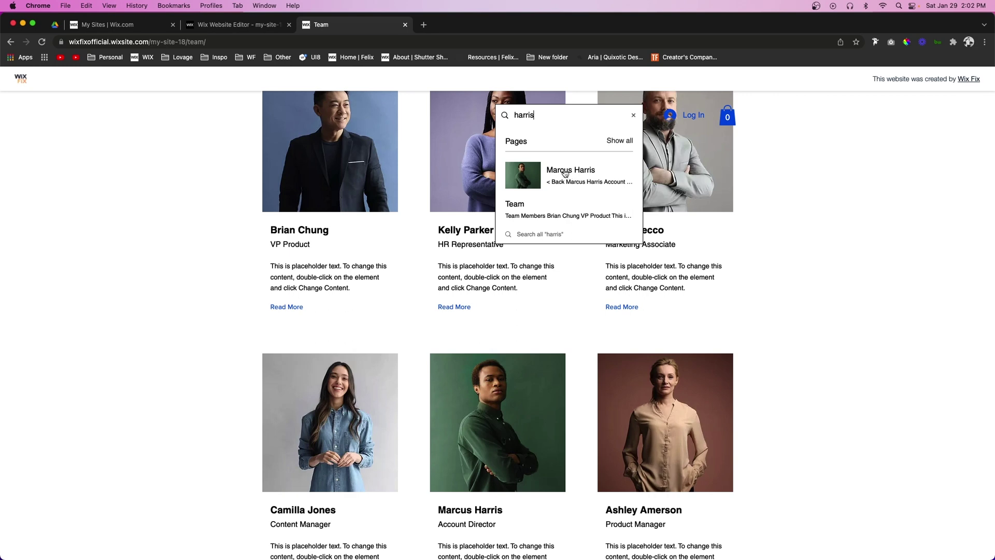
{"action": "left_click", "coordinate": [793, 187]}
{"action": "scroll", "coordinate": [793, 187], "scroll_direction": "up", "scroll_amount": 3}
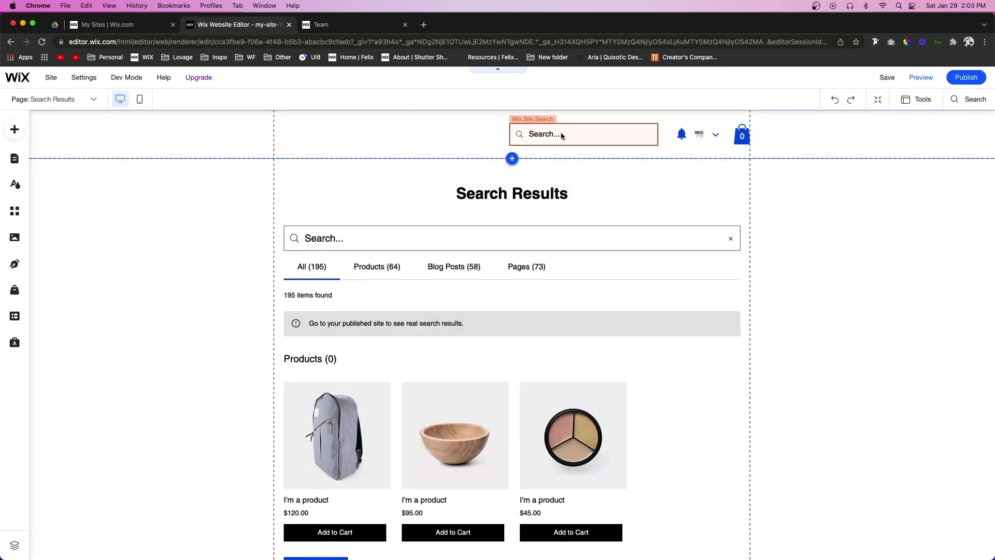
Select the header search bar and open its Customize Design options for the regular state.
{"action": "left_click", "coordinate": [561, 136]}
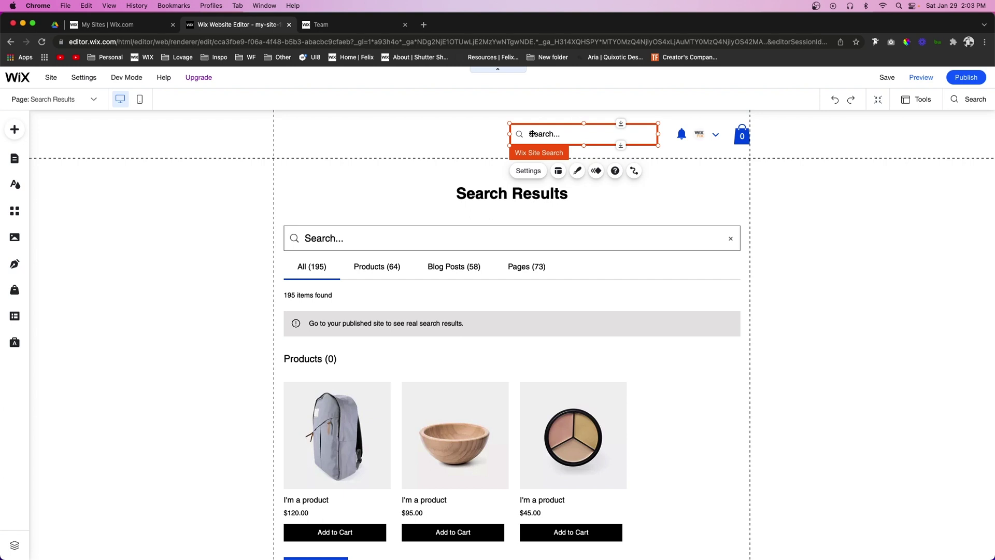
{"action": "left_click", "coordinate": [577, 170]}
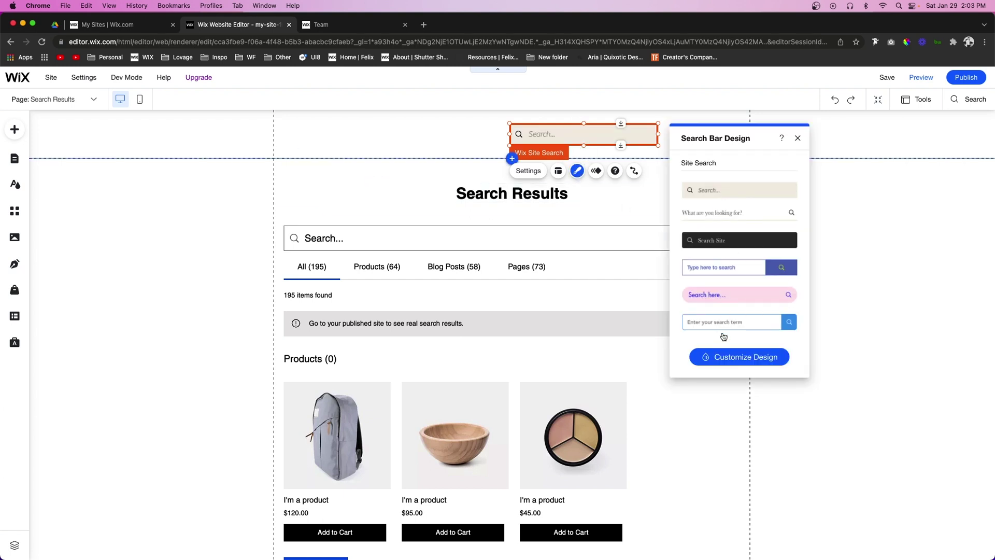
{"action": "left_click", "coordinate": [737, 357]}
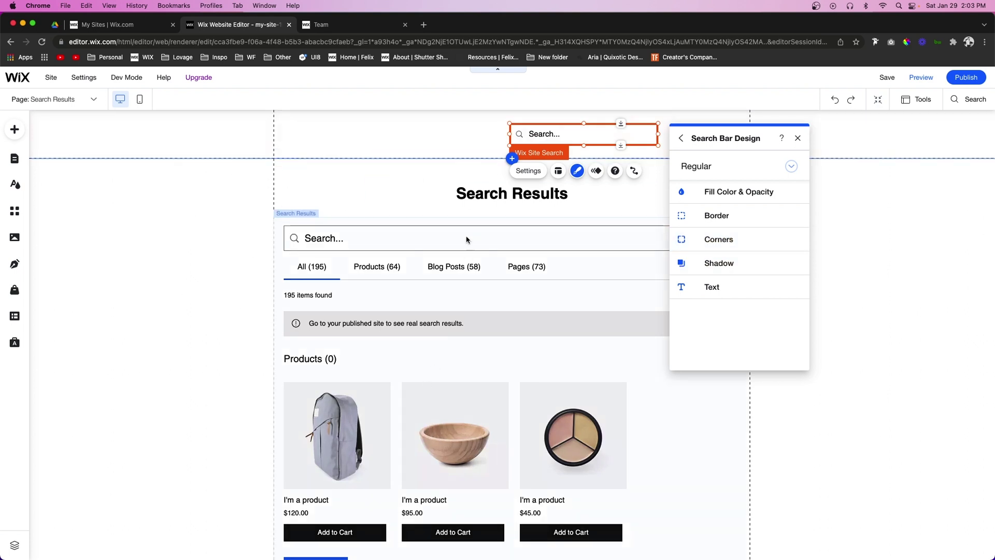
Stretch the Search Results element to full width with 167 px side margins.
{"action": "left_click", "coordinate": [428, 252]}
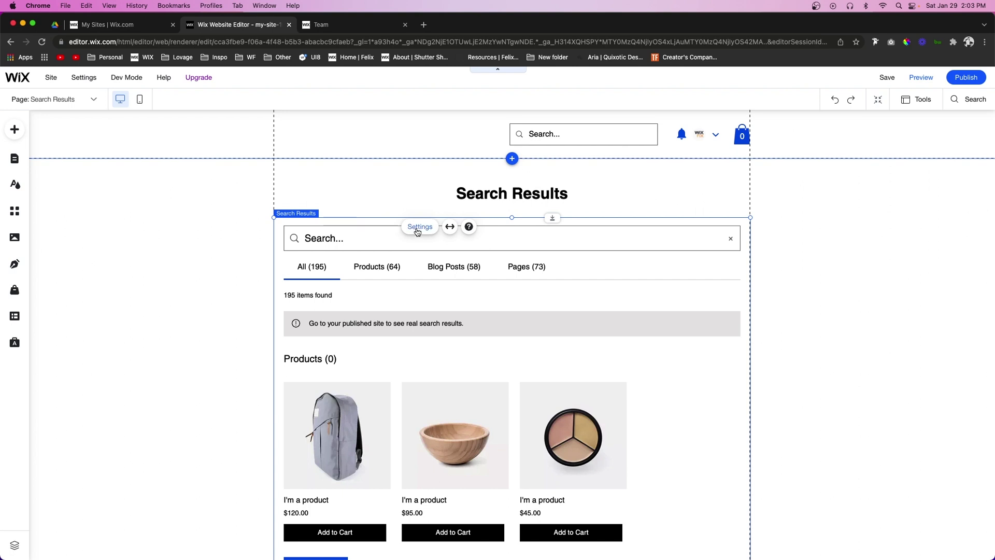
{"action": "left_click", "coordinate": [450, 227]}
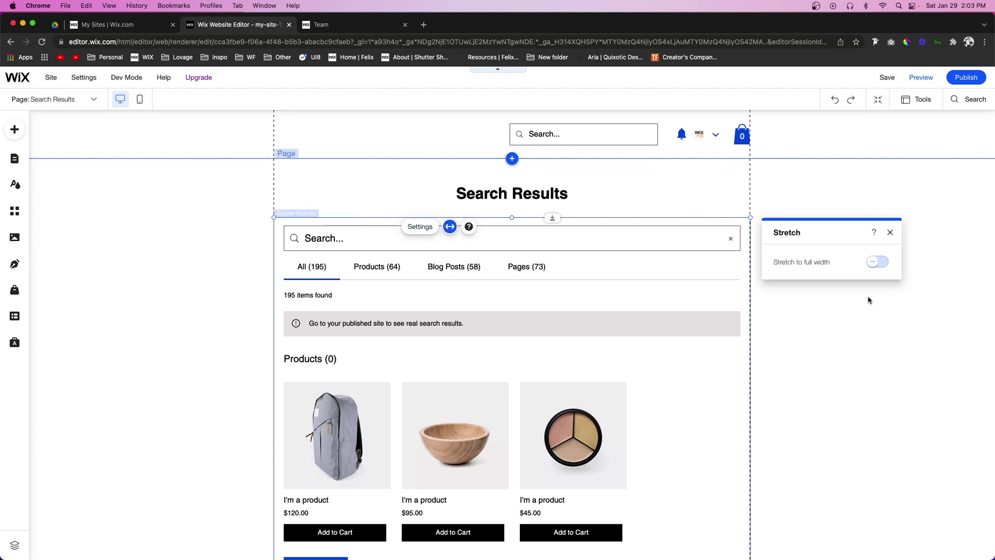
{"action": "left_click", "coordinate": [877, 261]}
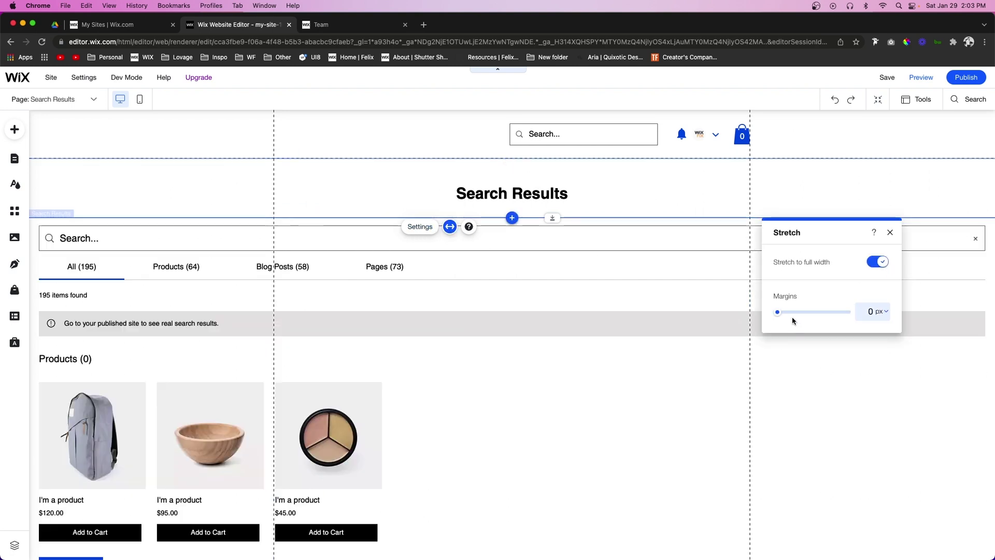
{"action": "left_click_drag", "start_coordinate": [788, 316], "coordinate": [839, 312]}
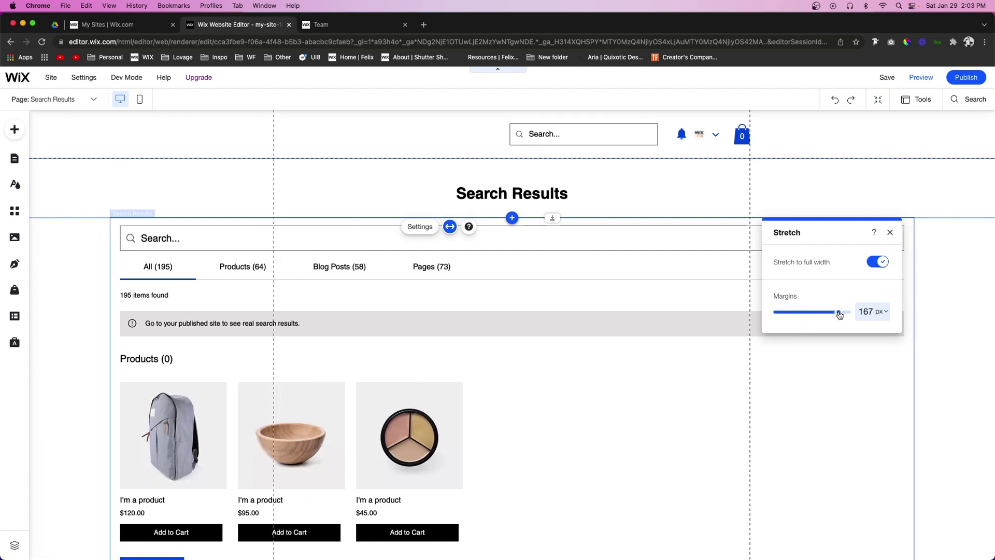
{"action": "left_click", "coordinate": [409, 226]}
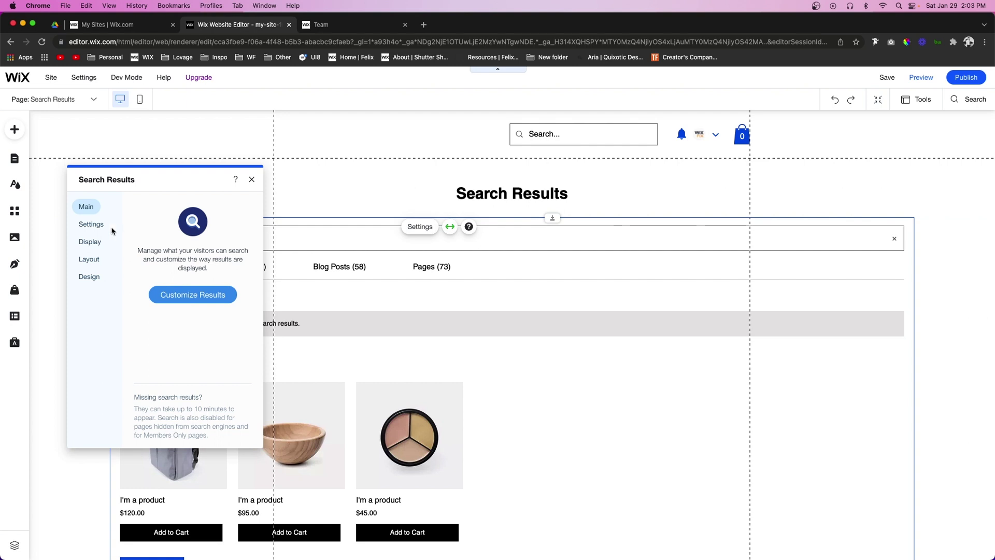
Review the Search Results Settings and Display tabs and the site's content collections, then view Layout.
{"action": "left_click", "coordinate": [95, 224]}
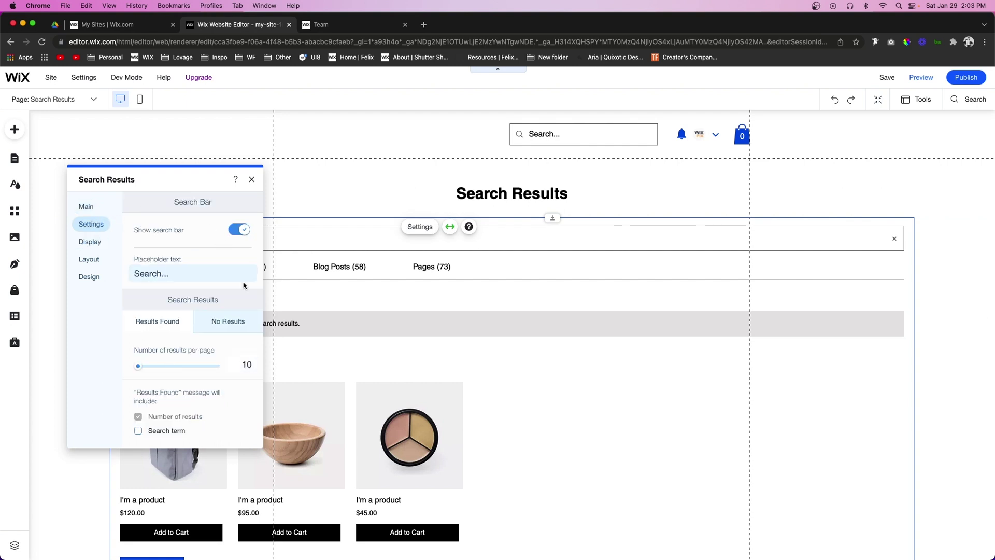
{"action": "left_click", "coordinate": [86, 242]}
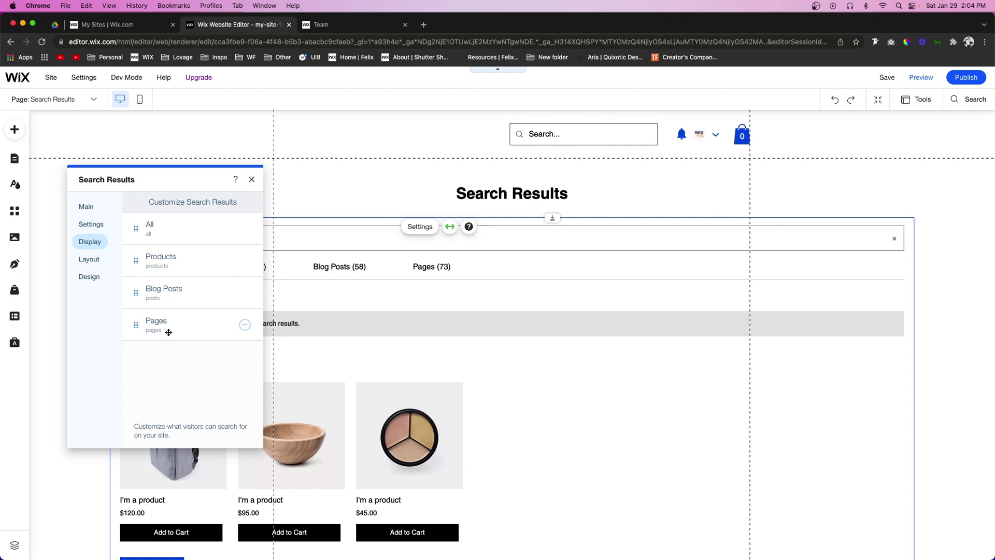
{"action": "left_click", "coordinate": [15, 316]}
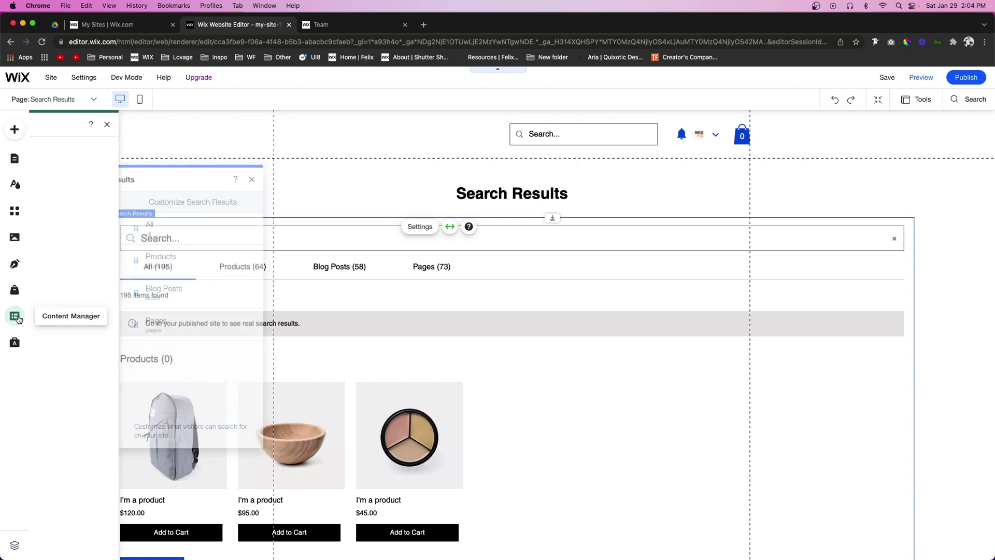
{"action": "left_click", "coordinate": [55, 168]}
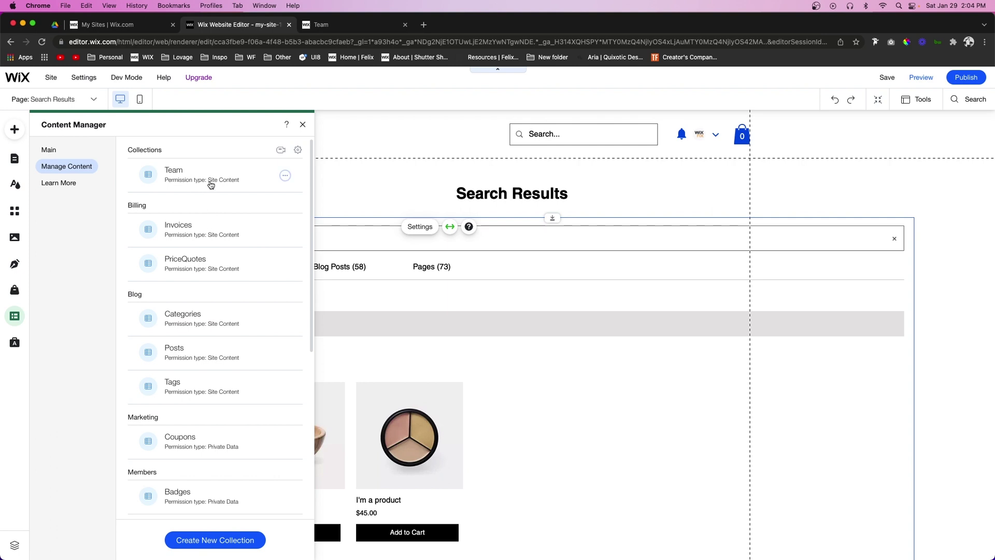
{"action": "key", "text": "Escape"}
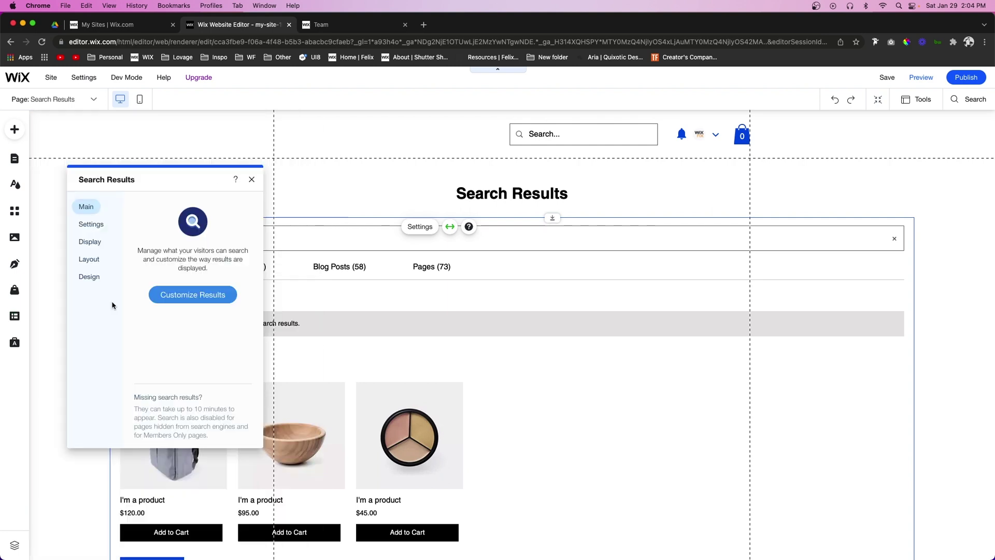
{"action": "left_click", "coordinate": [88, 260]}
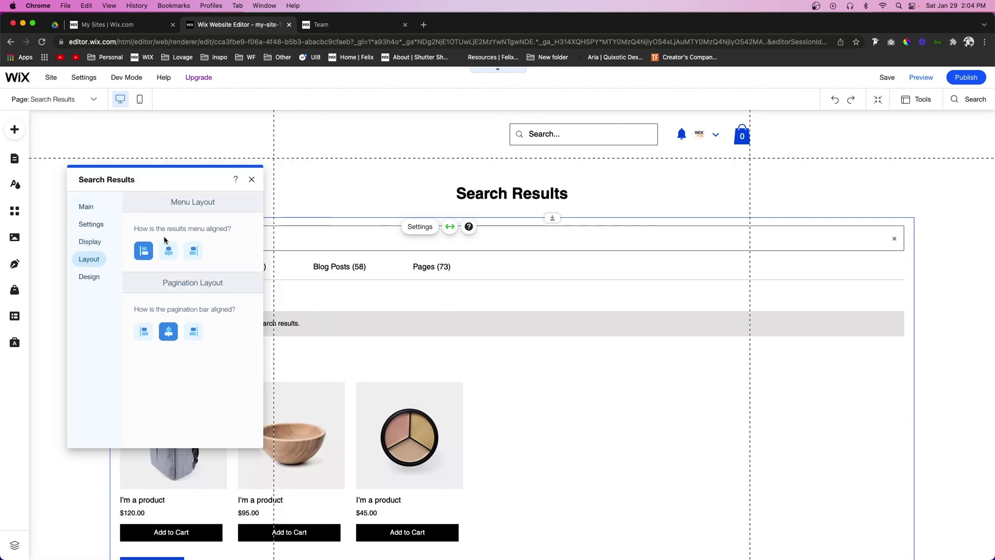
Keep the results menu left-aligned and align the pagination bar to the right.
{"action": "left_click", "coordinate": [169, 252]}
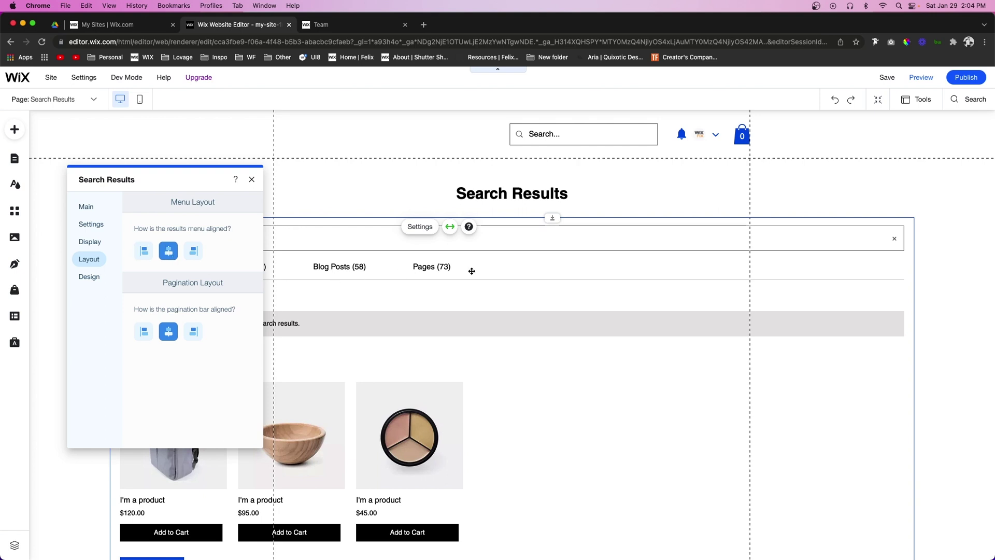
{"action": "left_click", "coordinate": [192, 251]}
{"action": "left_click", "coordinate": [144, 251]}
{"action": "left_click", "coordinate": [145, 333]}
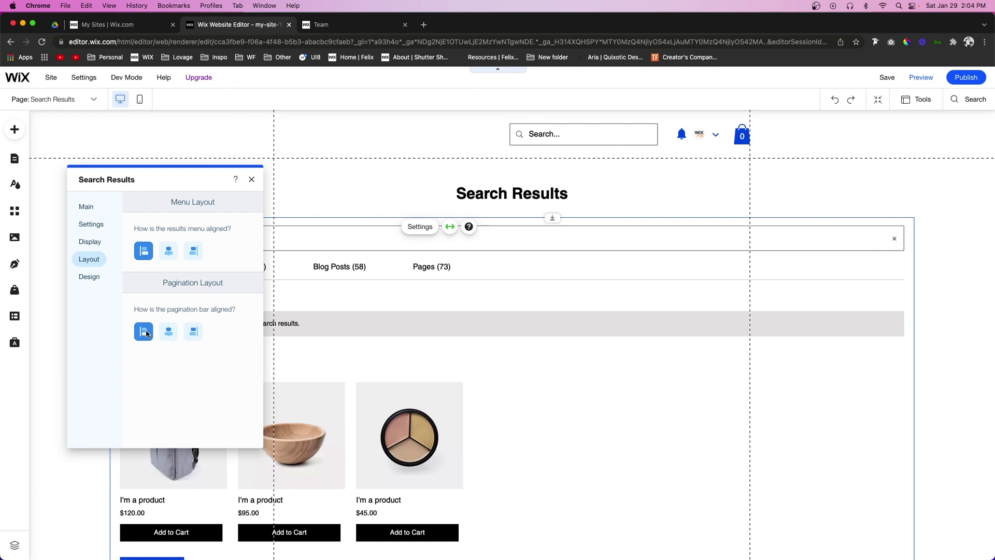
{"action": "left_click", "coordinate": [169, 335]}
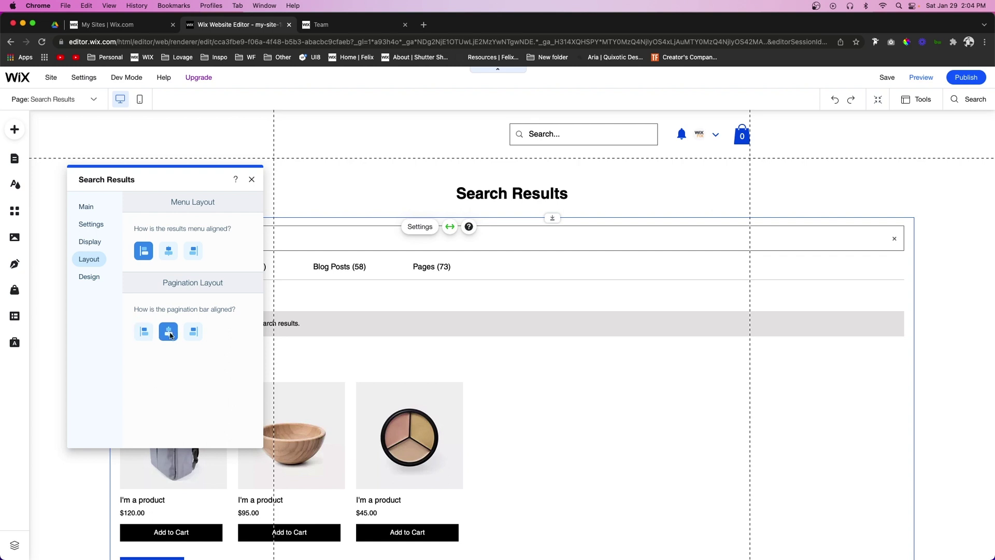
{"action": "left_click", "coordinate": [193, 337]}
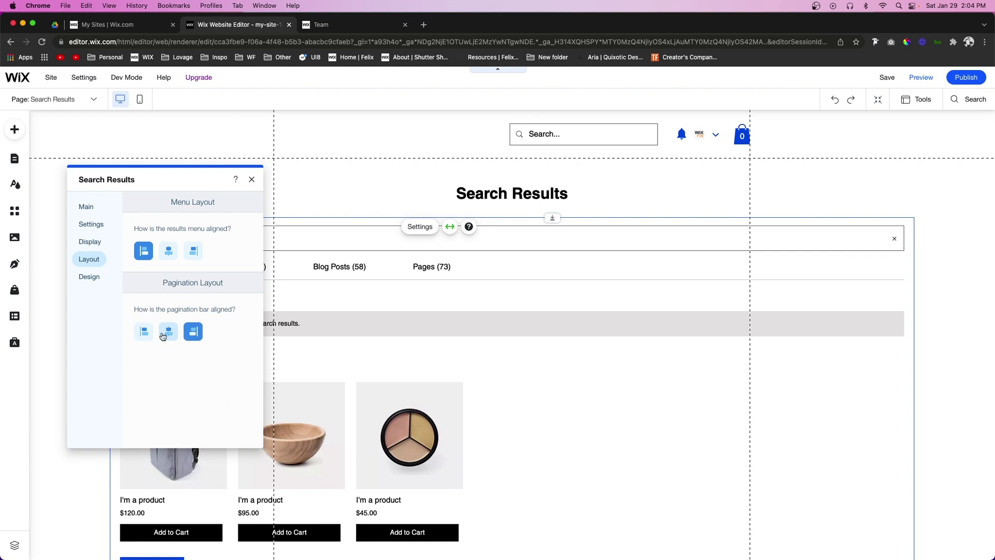
Browse the Search Bar, Results Menu, Search Results and Buttons design settings, then close the panel.
{"action": "left_click", "coordinate": [96, 277]}
{"action": "left_click", "coordinate": [185, 207]}
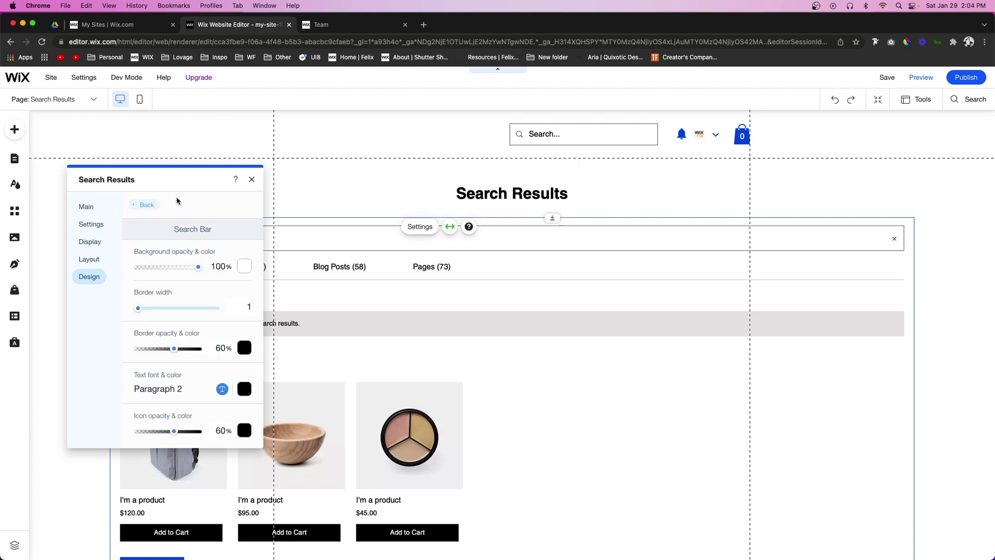
{"action": "left_click", "coordinate": [141, 205]}
{"action": "left_click", "coordinate": [173, 237]}
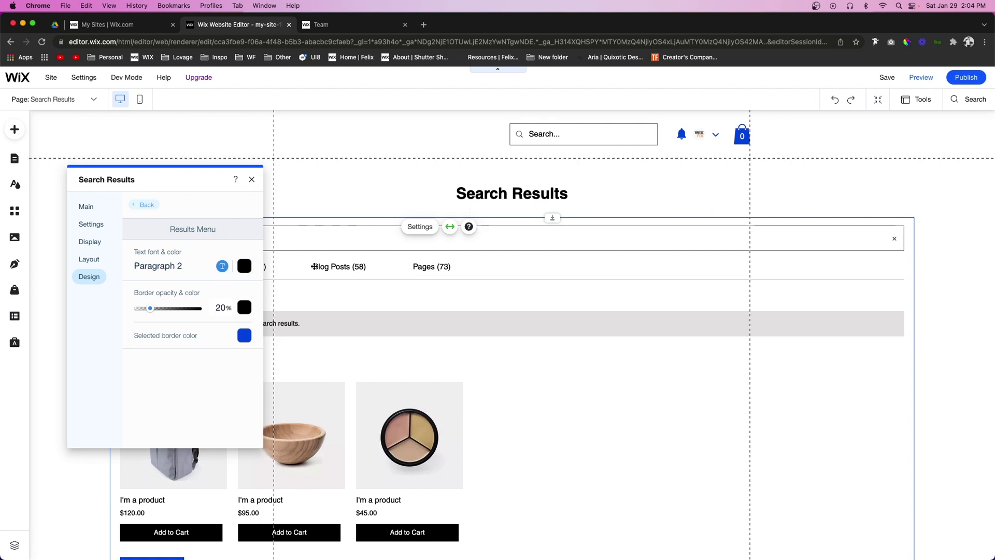
{"action": "left_click", "coordinate": [143, 205]}
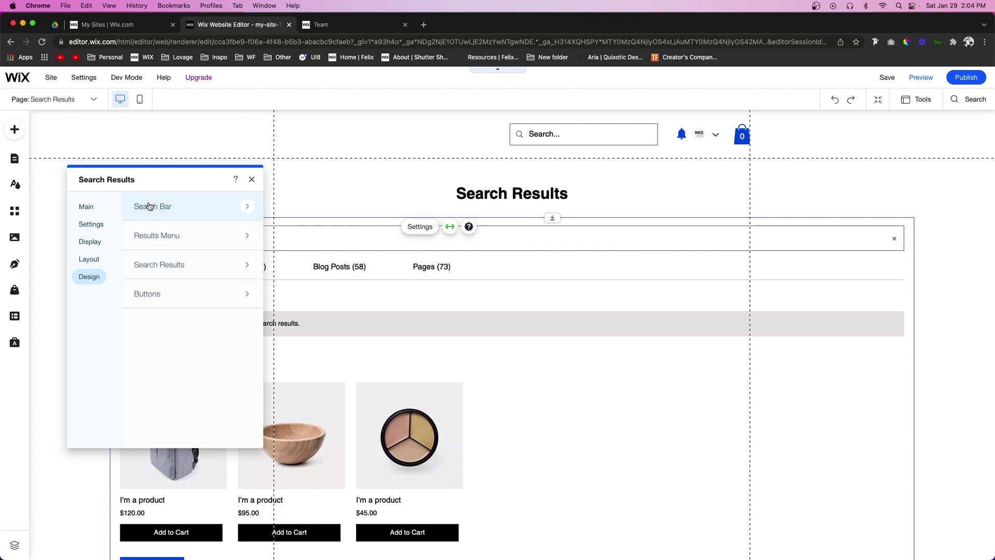
{"action": "left_click", "coordinate": [167, 265]}
{"action": "scroll", "coordinate": [455, 395], "scroll_direction": "down", "scroll_amount": 3}
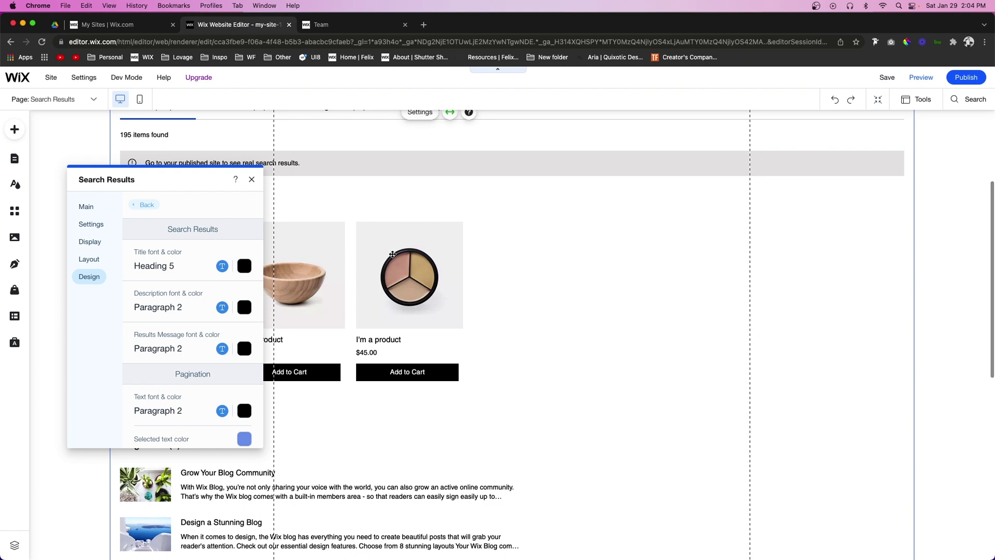
{"action": "left_click", "coordinate": [143, 204]}
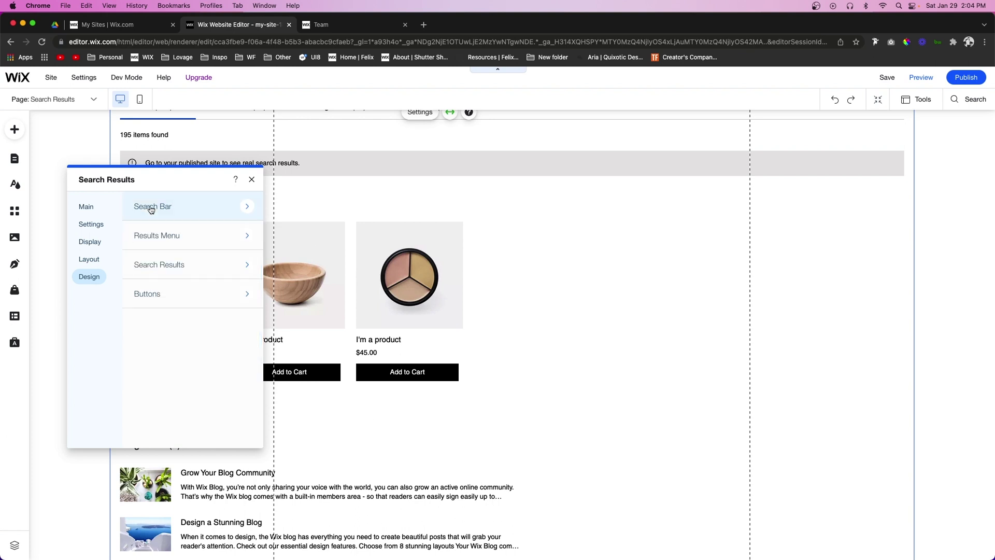
{"action": "left_click", "coordinate": [173, 293]}
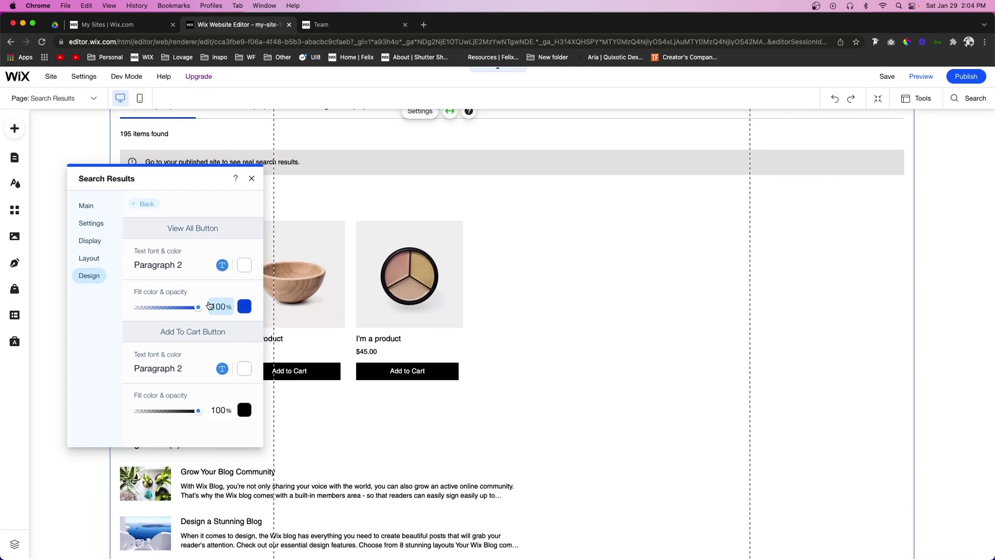
{"action": "left_click", "coordinate": [823, 259]}
{"action": "scroll", "coordinate": [825, 260], "scroll_direction": "up", "scroll_amount": 3}
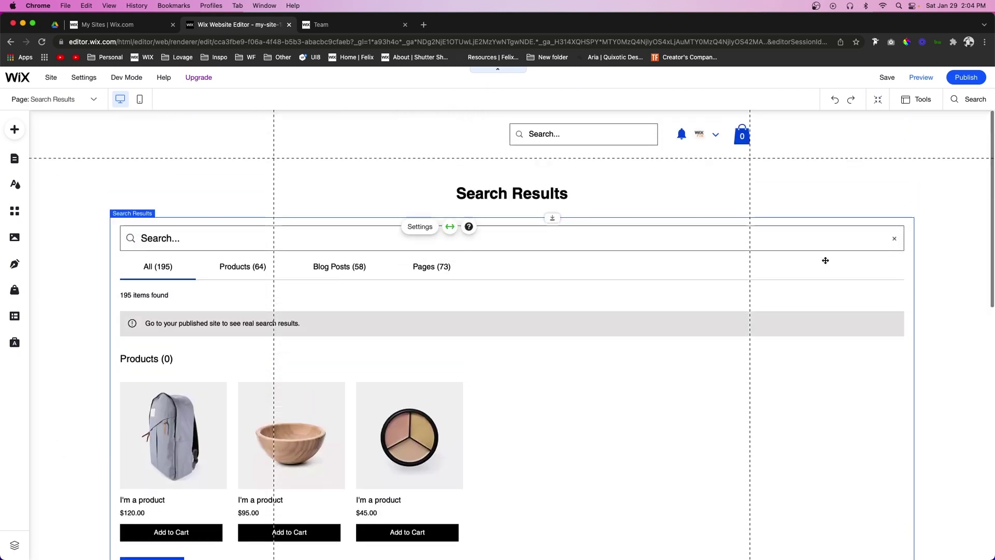